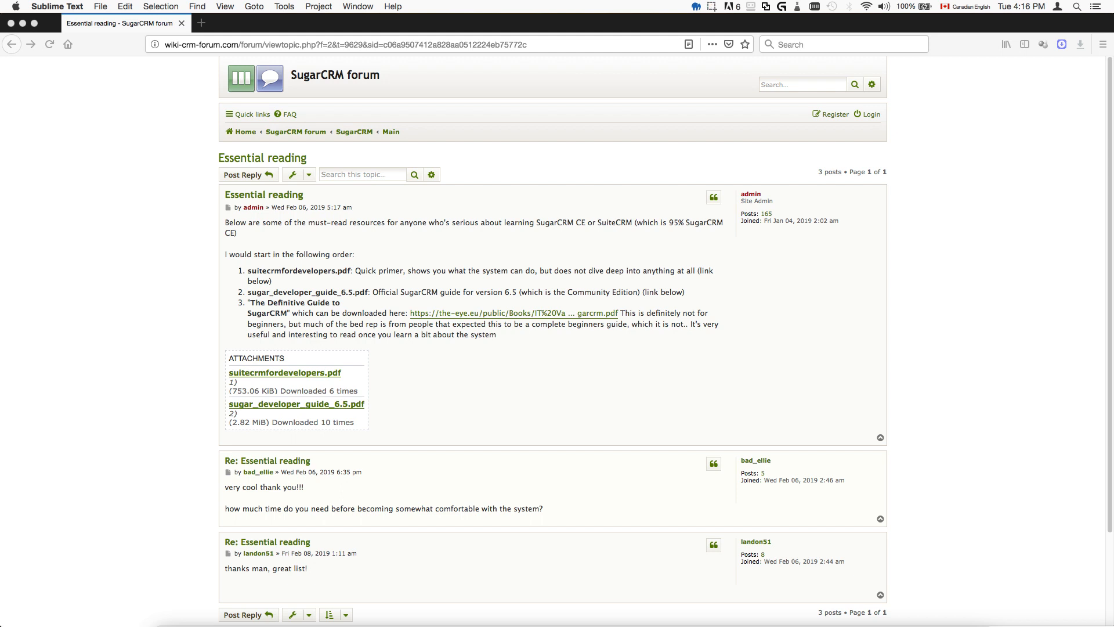
# Select the whole page address in the address bar, then return focus to the post body
pyautogui.click(570, 379)
pyautogui.click(266, 43)
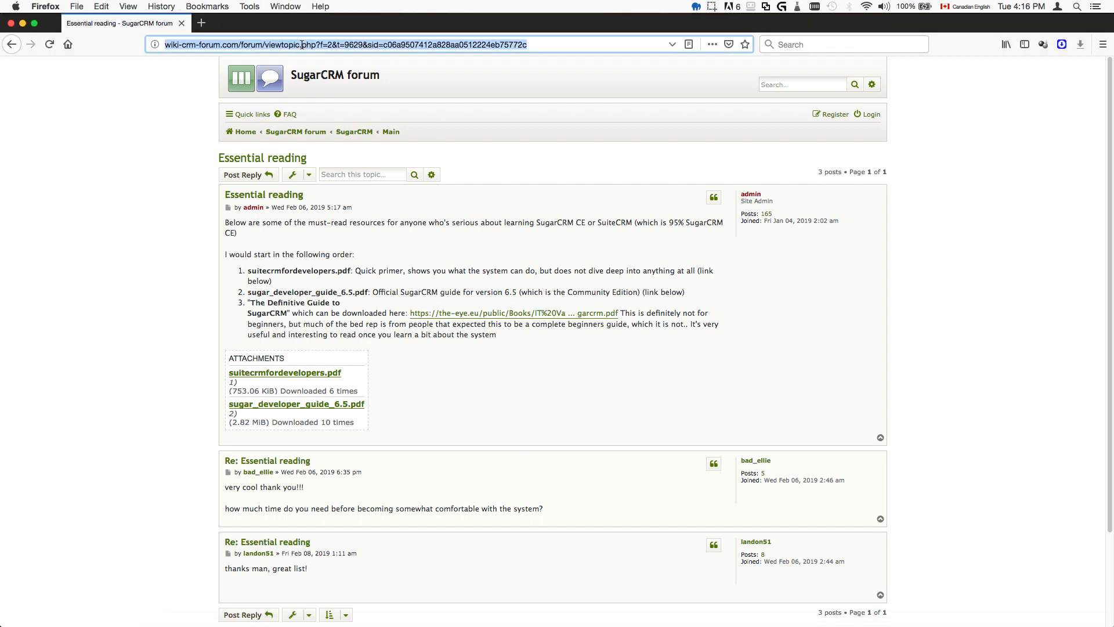
pyautogui.click(304, 324)
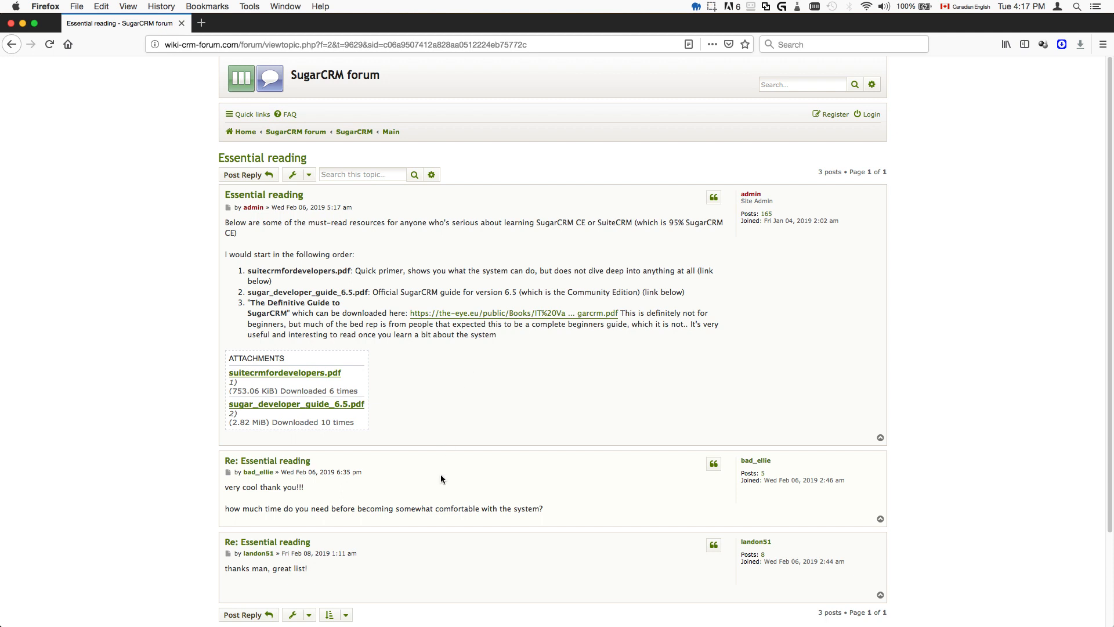
# Highlight the suitecrmfordevelopers.pdf name, then the sugar_developer_guide_6.5.pdf name in item 2
pyautogui.doubleClick(270, 270)
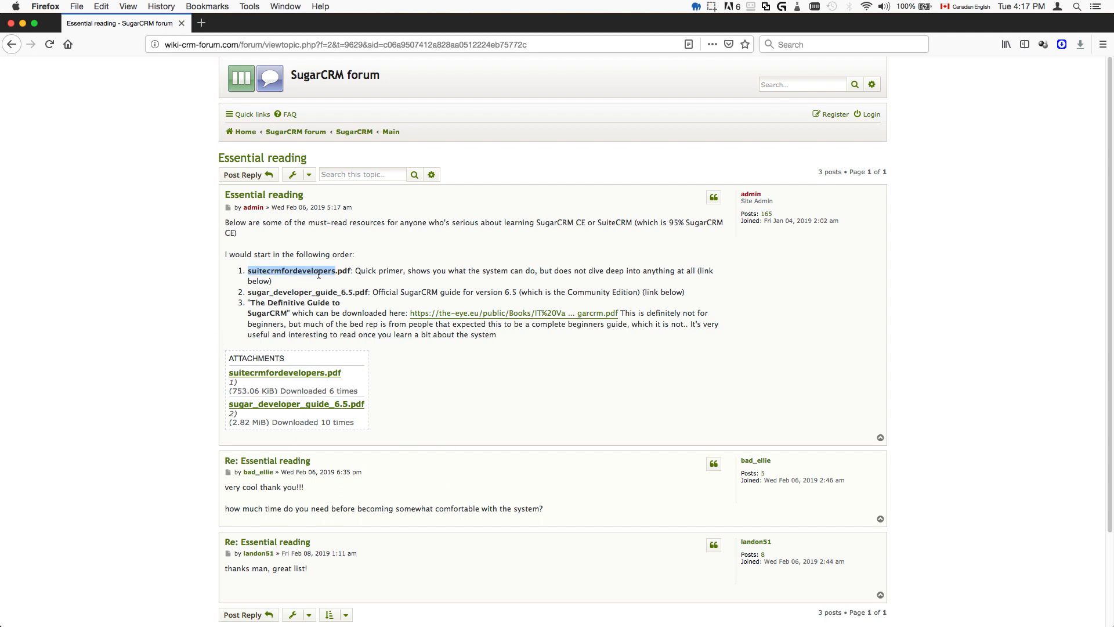
pyautogui.moveTo(351, 272); pyautogui.dragTo(246, 273)
pyautogui.moveTo(369, 292); pyautogui.dragTo(247, 292)
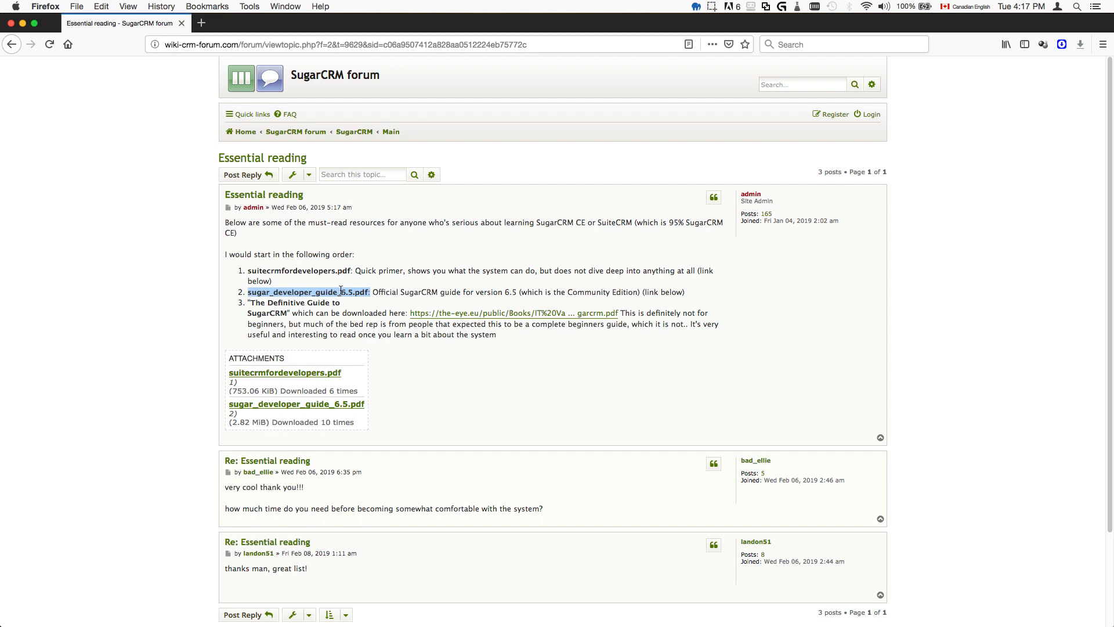
pyautogui.click(365, 292)
pyautogui.moveTo(371, 292); pyautogui.dragTo(247, 294)
# Highlight the whole first list item, then narrow to each PDF file name in items 1 and 2
pyautogui.tripleClick(292, 271)
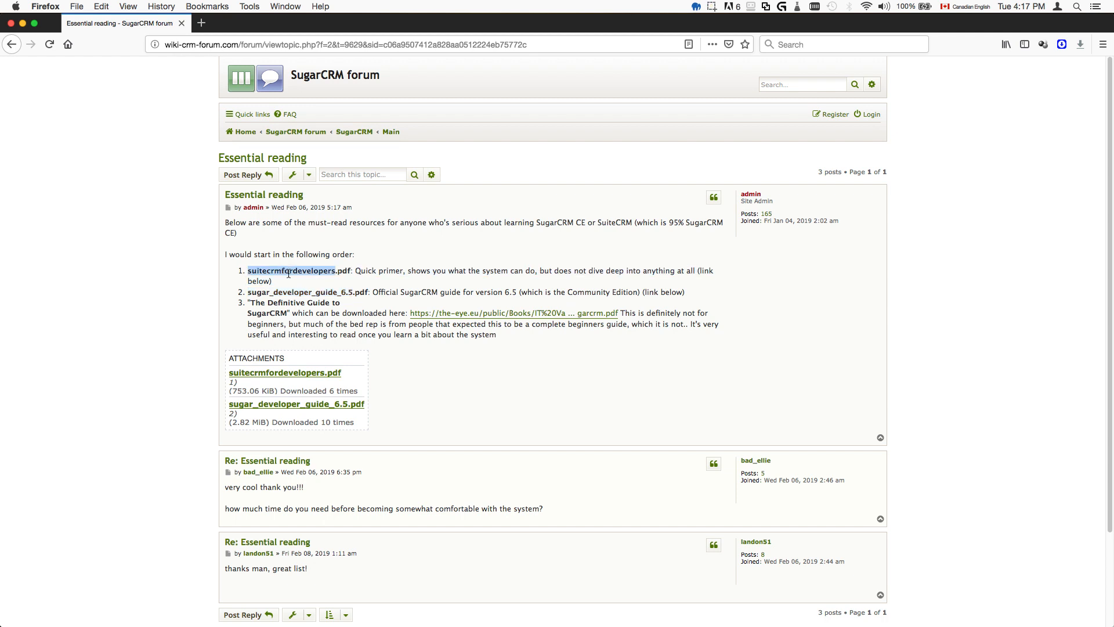
pyautogui.moveTo(351, 271); pyautogui.dragTo(248, 271)
pyautogui.moveTo(369, 293); pyautogui.dragTo(248, 293)
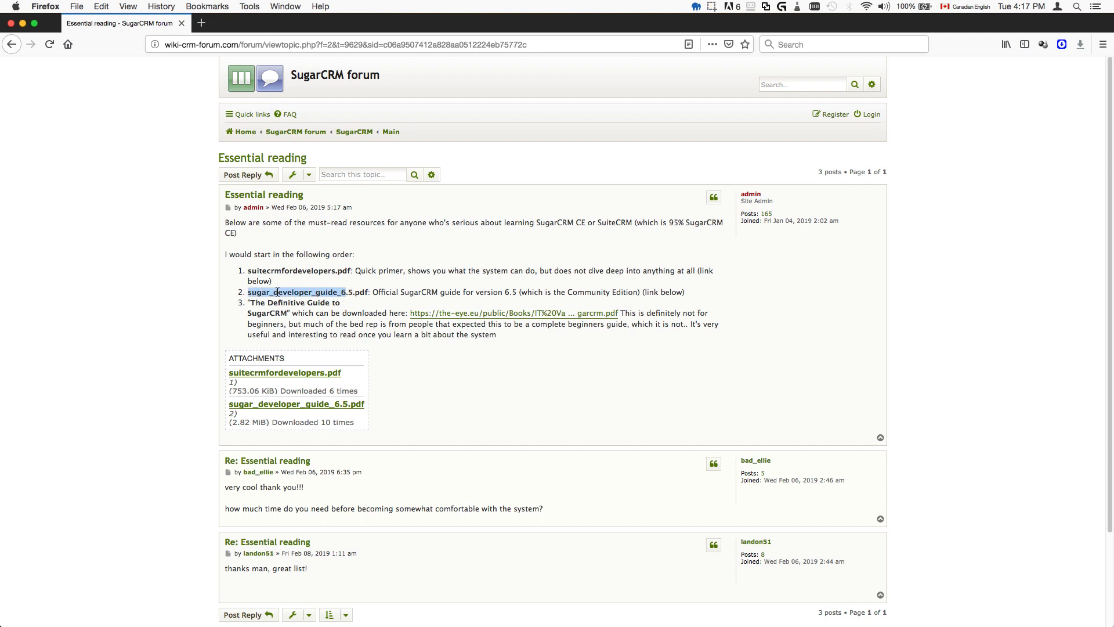
pyautogui.moveTo(369, 293); pyautogui.dragTo(248, 293)
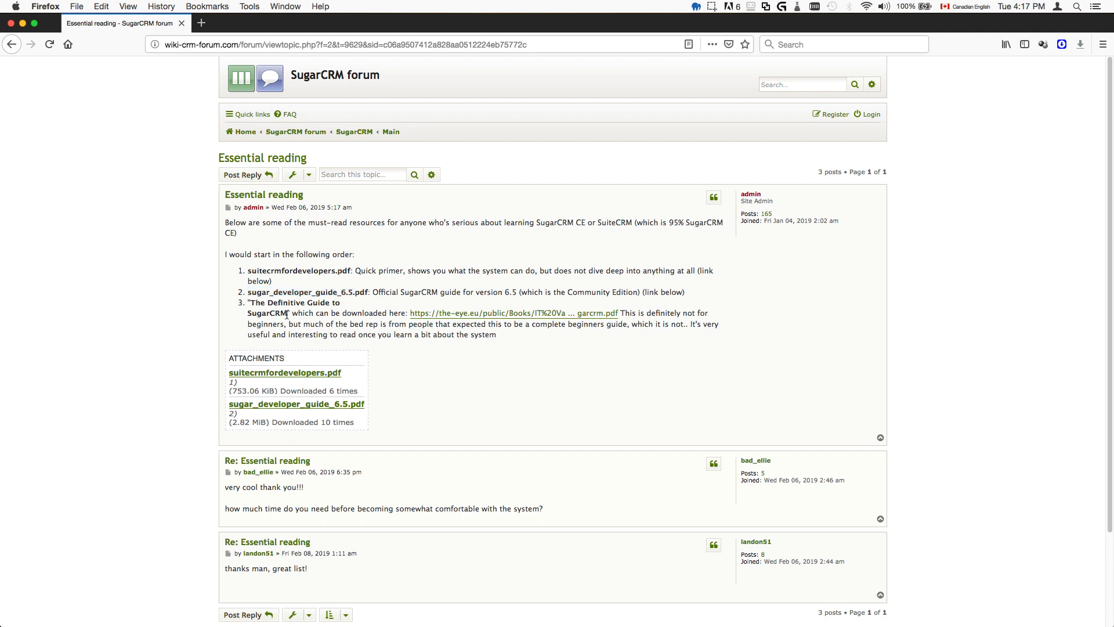
# Highlight the quoted book title 'The Definitive Guide to SugarCRM' in item 3
pyautogui.moveTo(288, 313); pyautogui.dragTo(251, 304)
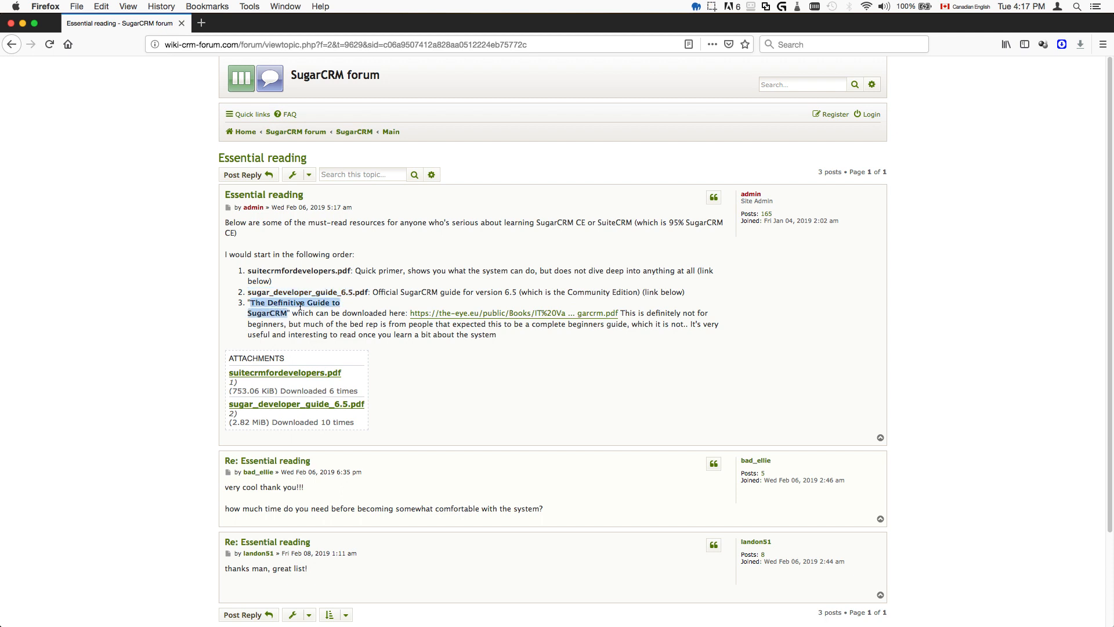
pyautogui.click(272, 313)
pyautogui.moveTo(290, 315); pyautogui.dragTo(242, 304)
# Highlight list items 1 and 2 in full, then re-highlight the book title including its quotes
pyautogui.tripleClick(276, 272)
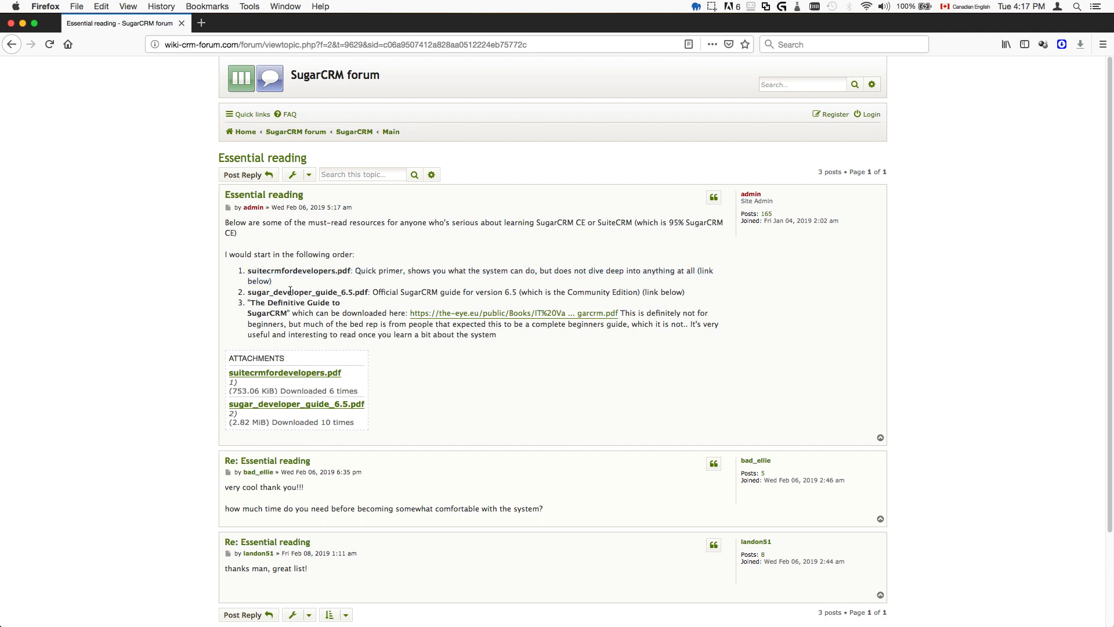
pyautogui.tripleClick(261, 292)
pyautogui.click(251, 303)
pyautogui.moveTo(252, 302); pyautogui.dragTo(287, 314)
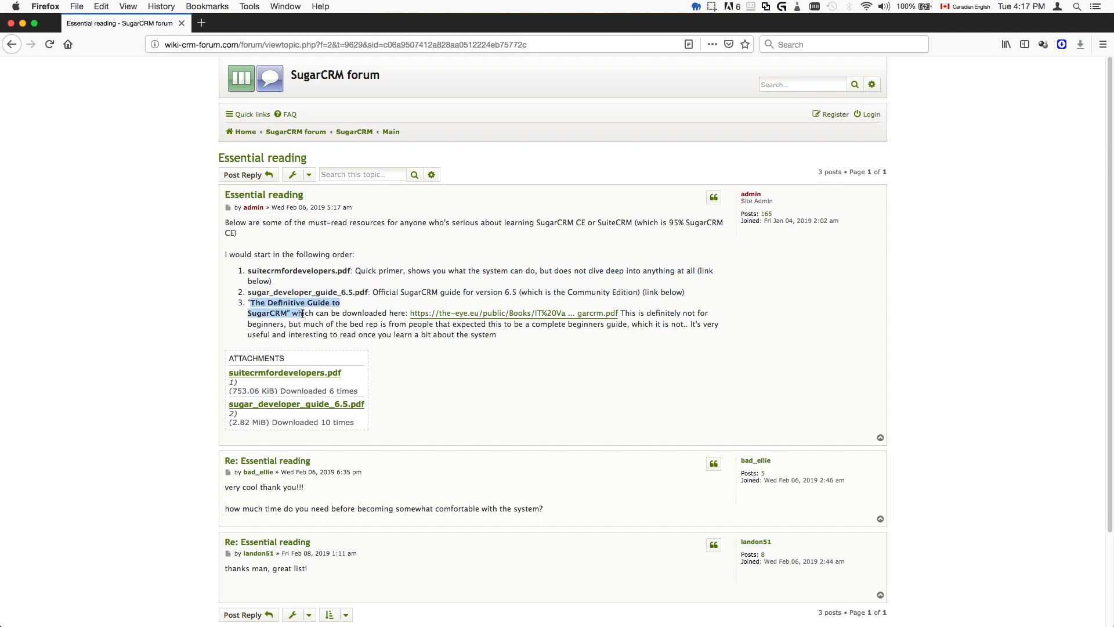
pyautogui.click(289, 314)
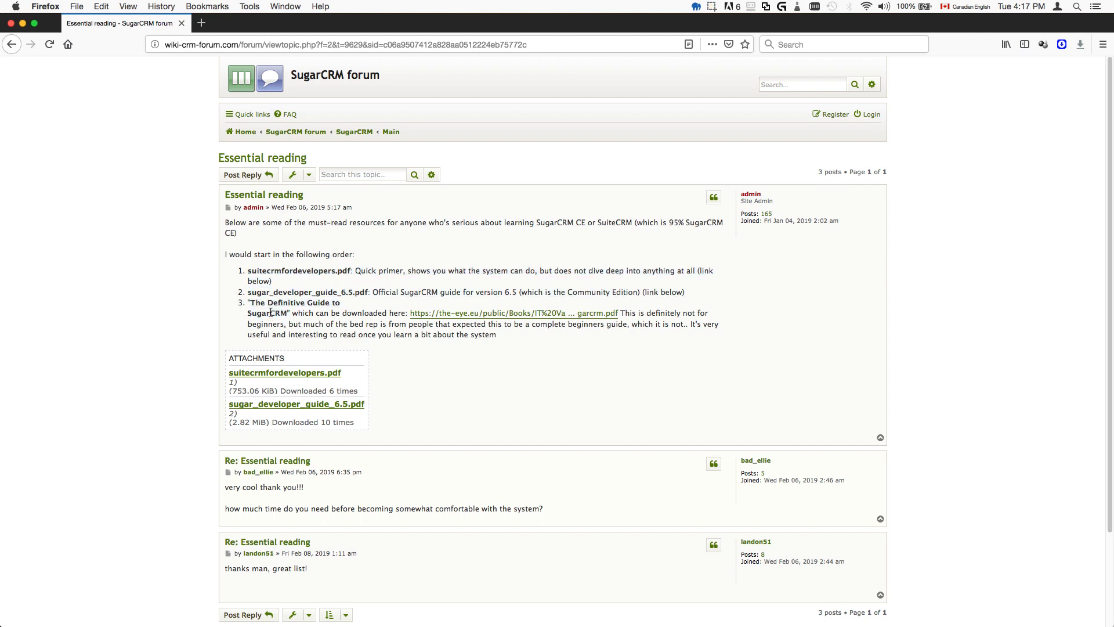
pyautogui.moveTo(291, 313); pyautogui.dragTo(247, 302)
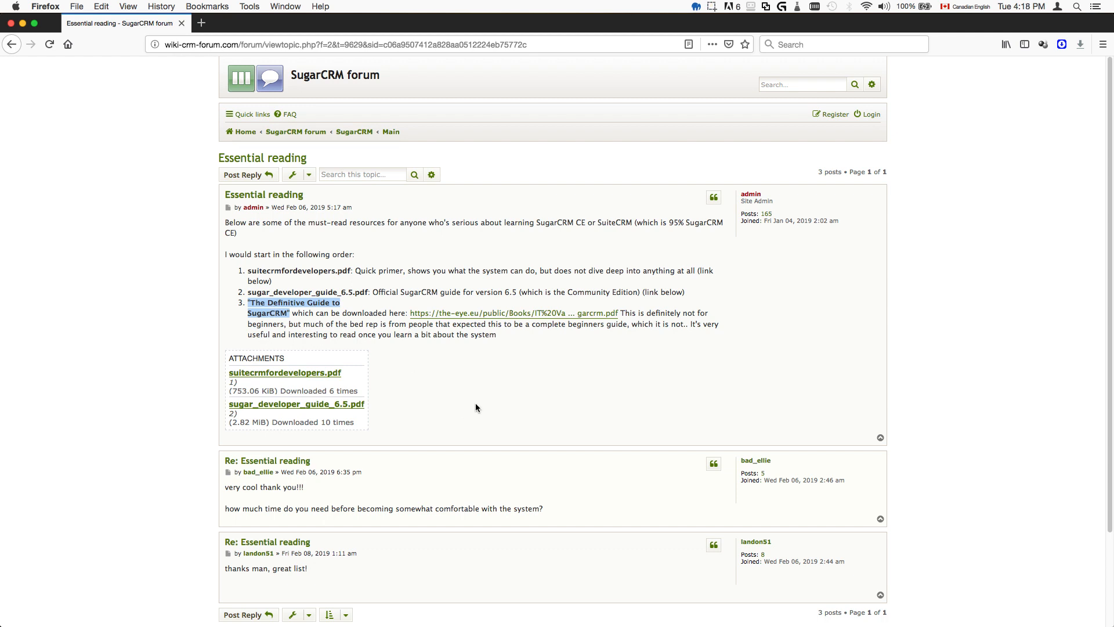
# Re-highlight suitecrmfordevelopers.pdf several times, finishing on the sugar_developer_guide_6.5.pdf name
pyautogui.click(471, 374)
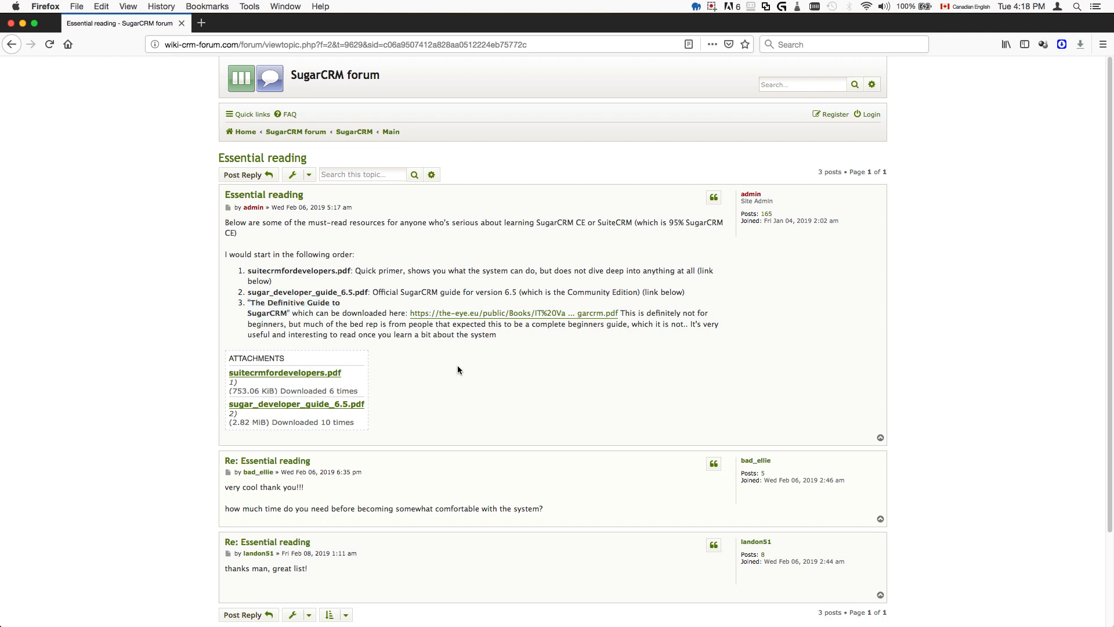
pyautogui.doubleClick(274, 269)
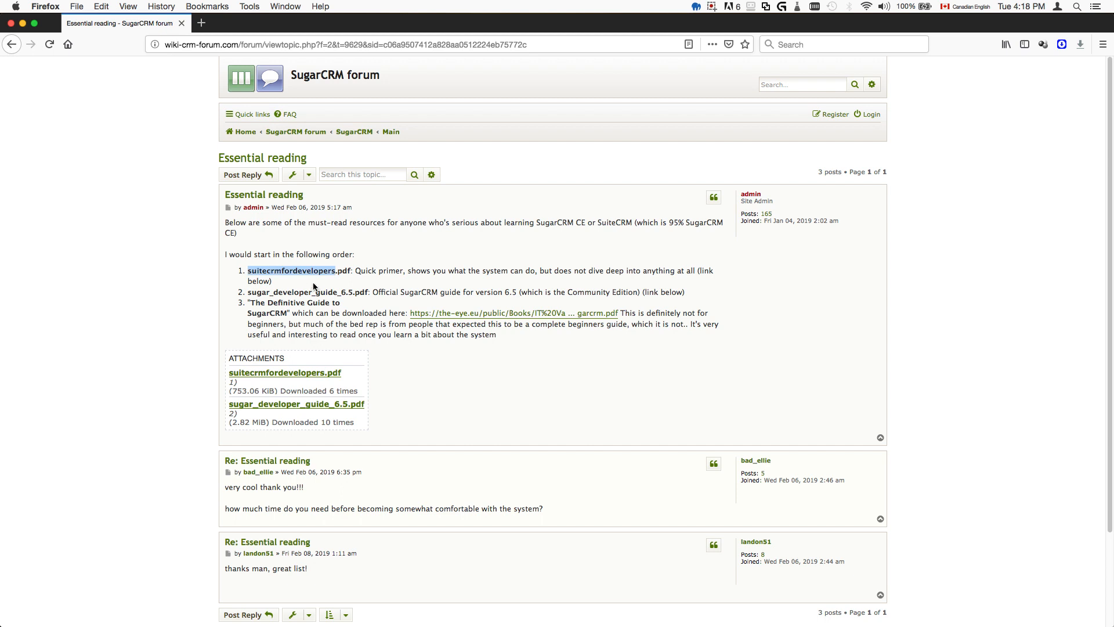
pyautogui.moveTo(274, 270); pyautogui.dragTo(352, 271)
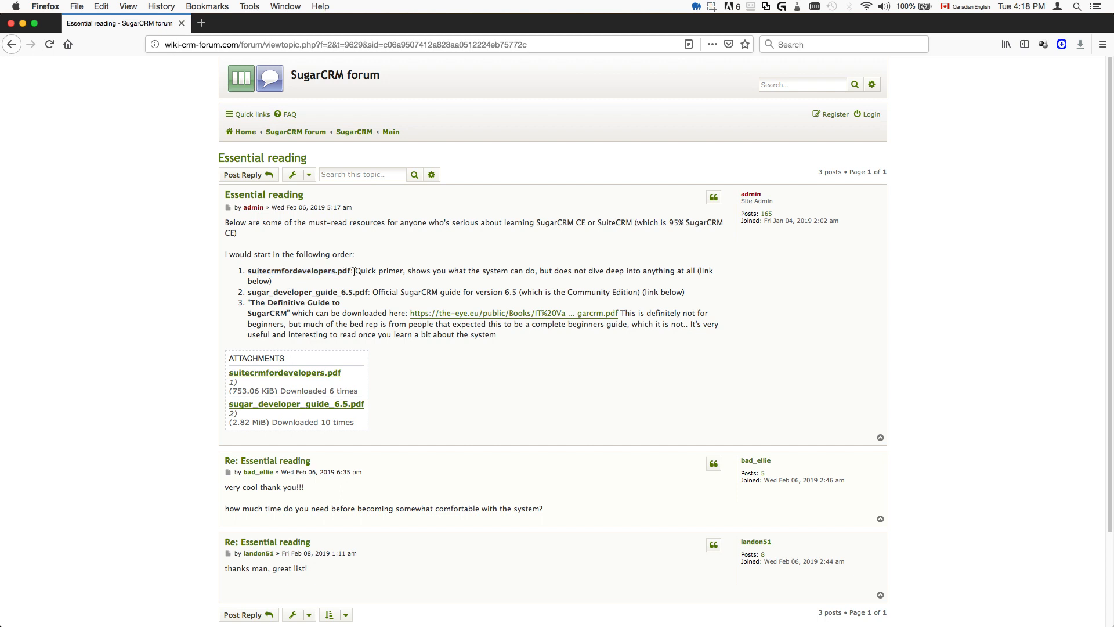
pyautogui.moveTo(354, 271); pyautogui.dragTo(248, 270)
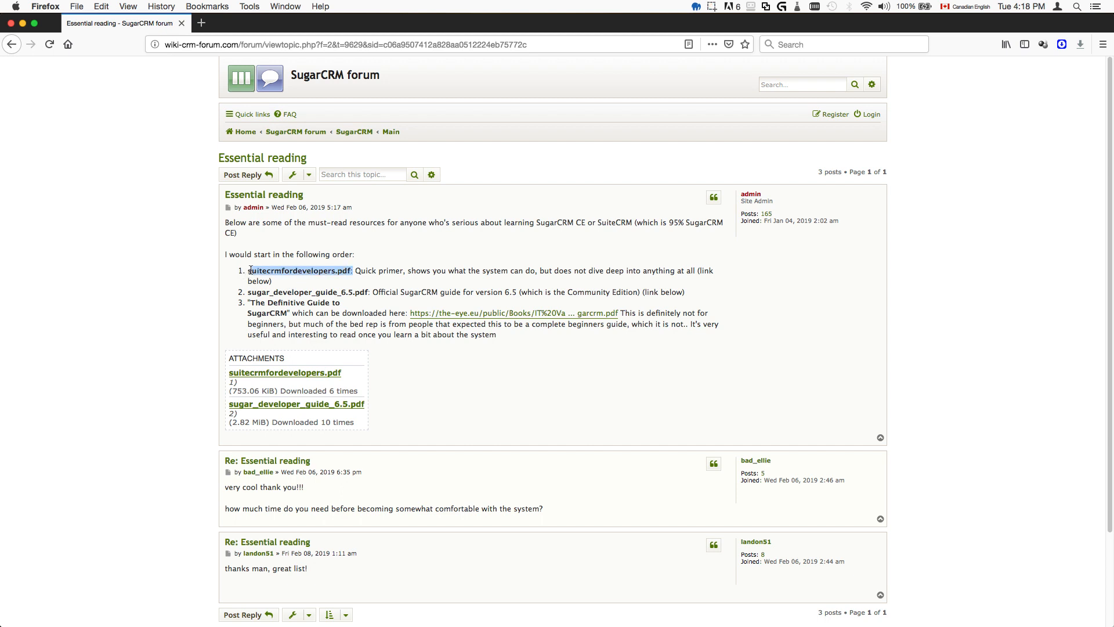
pyautogui.click(290, 280)
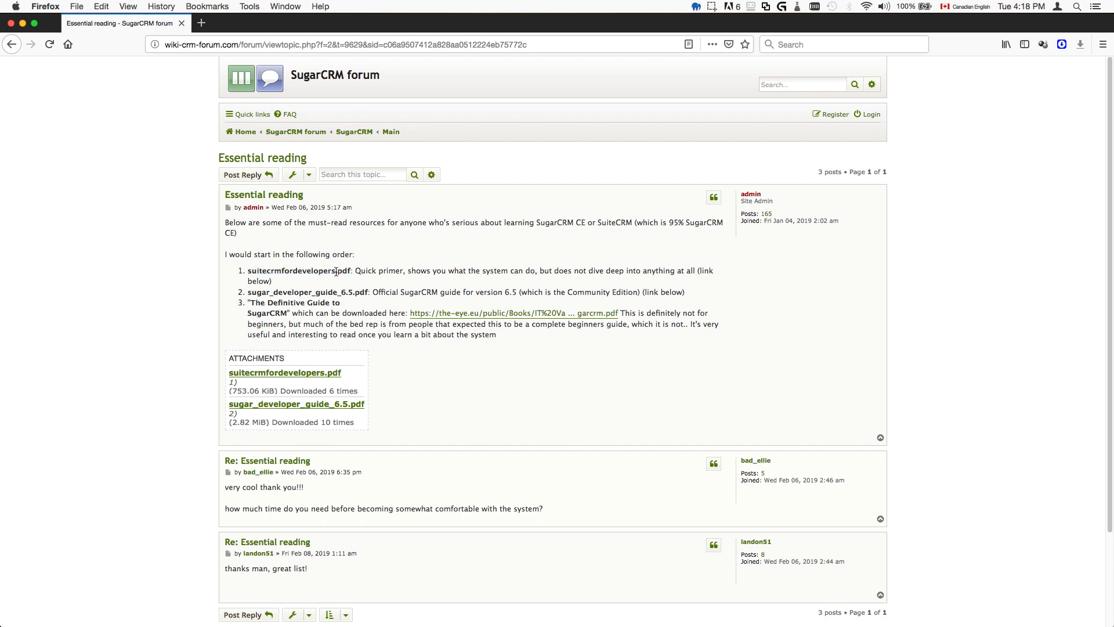
pyautogui.moveTo(351, 269)
pyautogui.mouseDown()
pyautogui.moveTo(205, 275)
pyautogui.moveTo(247, 271)
pyautogui.mouseUp()
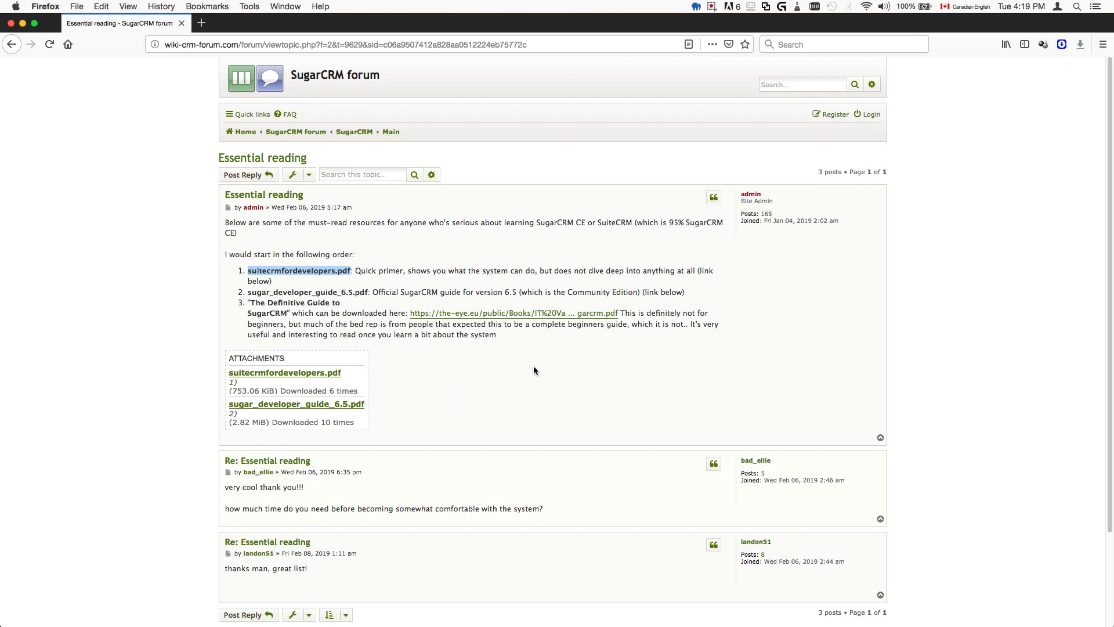
pyautogui.click(315, 271)
pyautogui.moveTo(351, 272); pyautogui.dragTo(247, 272)
pyautogui.moveTo(369, 293); pyautogui.dragTo(247, 293)
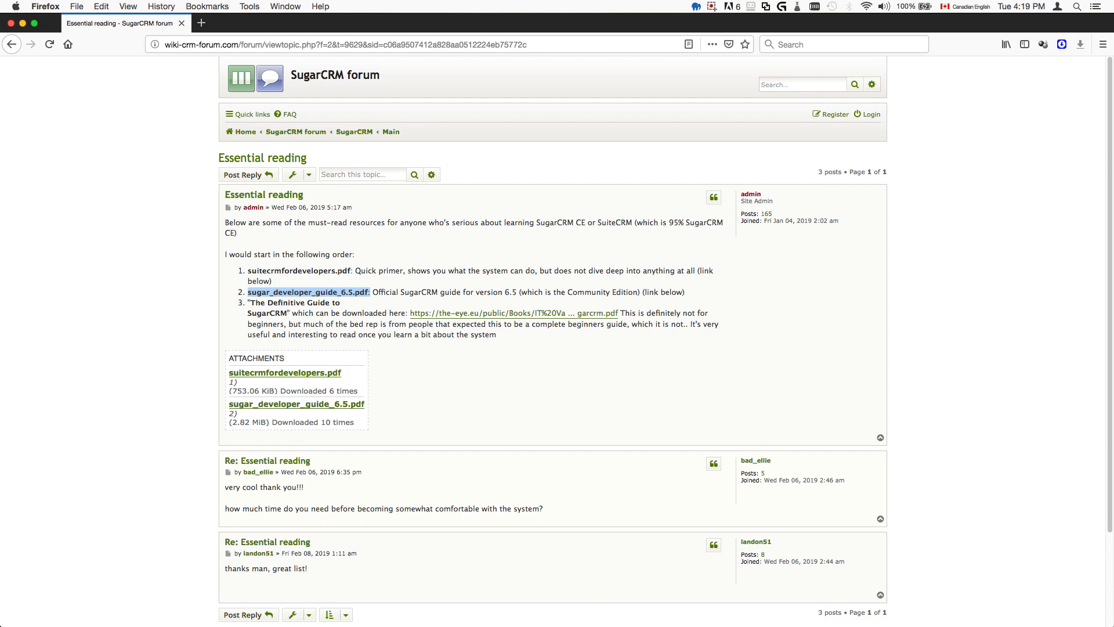
pyautogui.click(419, 338)
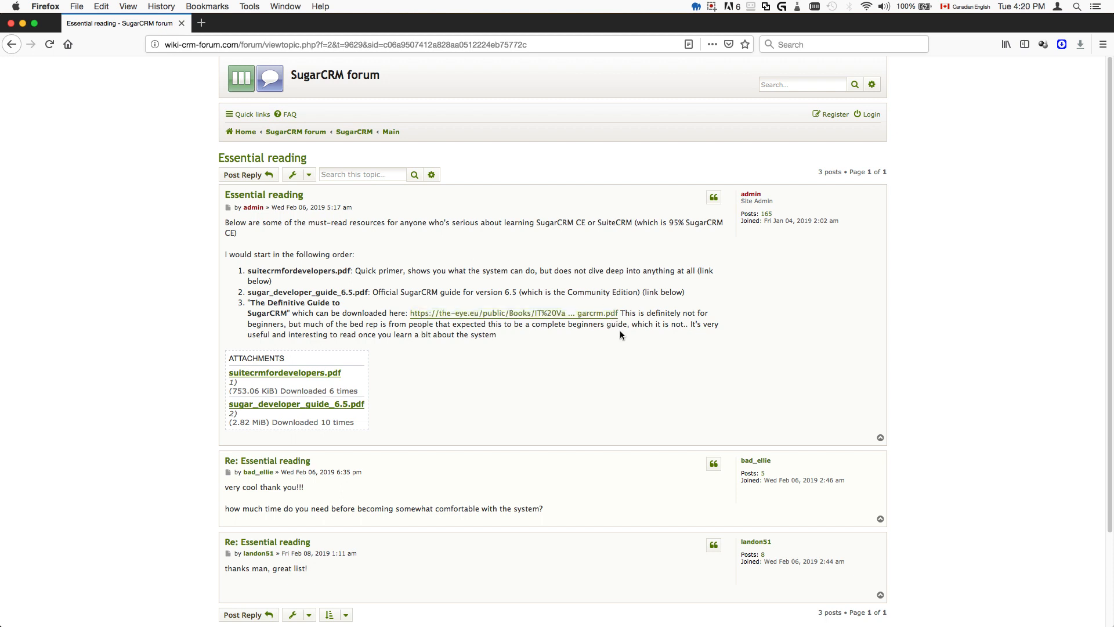
pyautogui.moveTo(369, 292); pyautogui.dragTo(245, 295)
pyautogui.click(434, 356)
pyautogui.moveTo(368, 292); pyautogui.dragTo(248, 292)
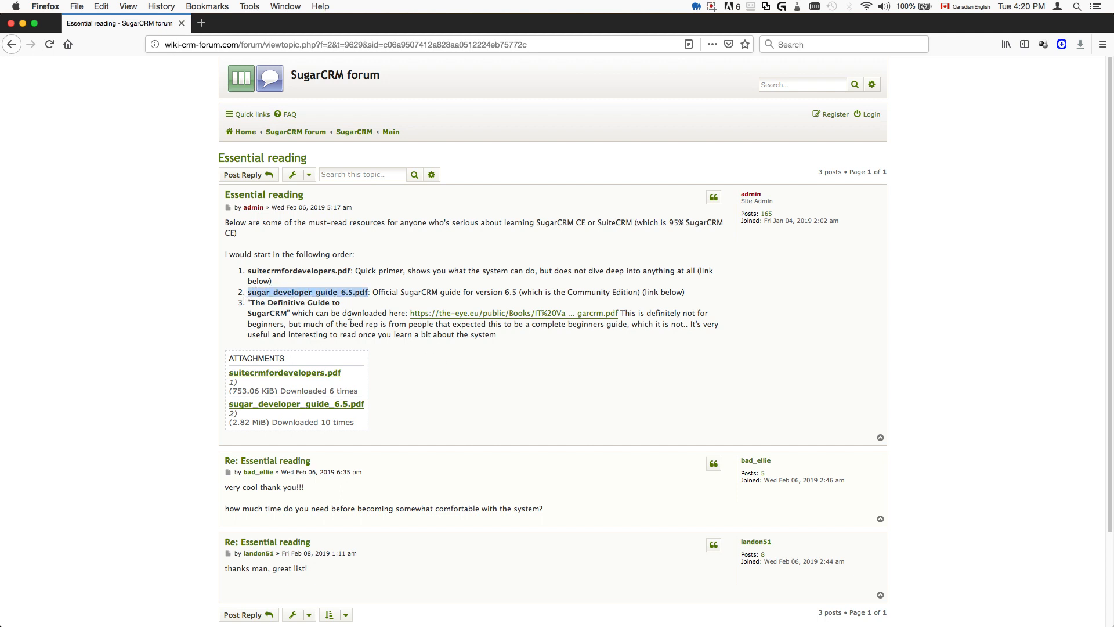
pyautogui.scroll(-1, 480, 401)
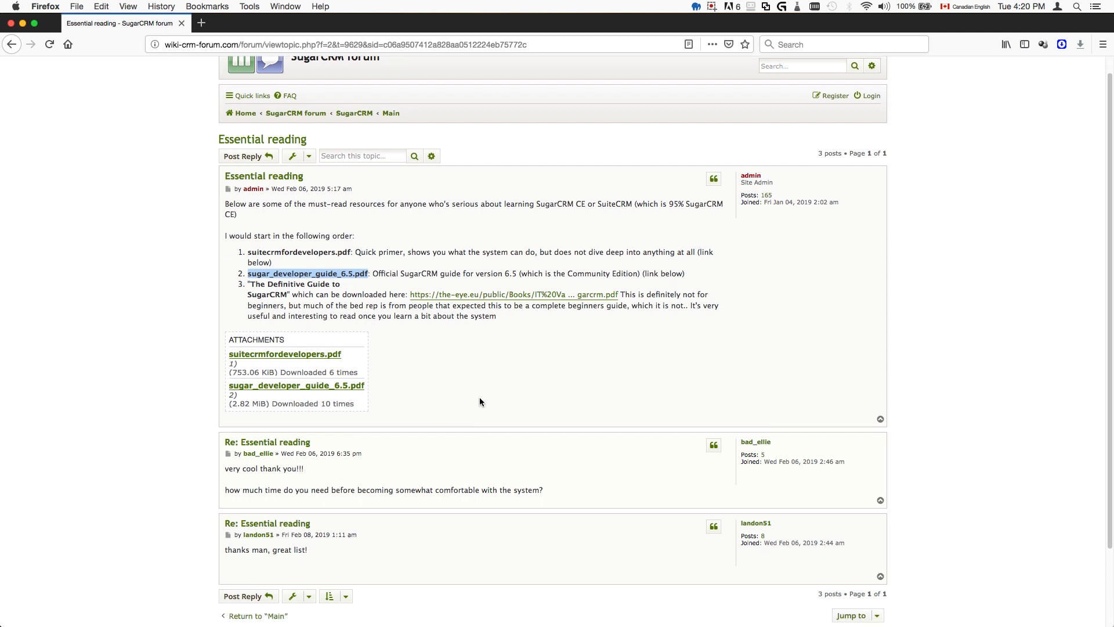
pyautogui.press('super+Tab')
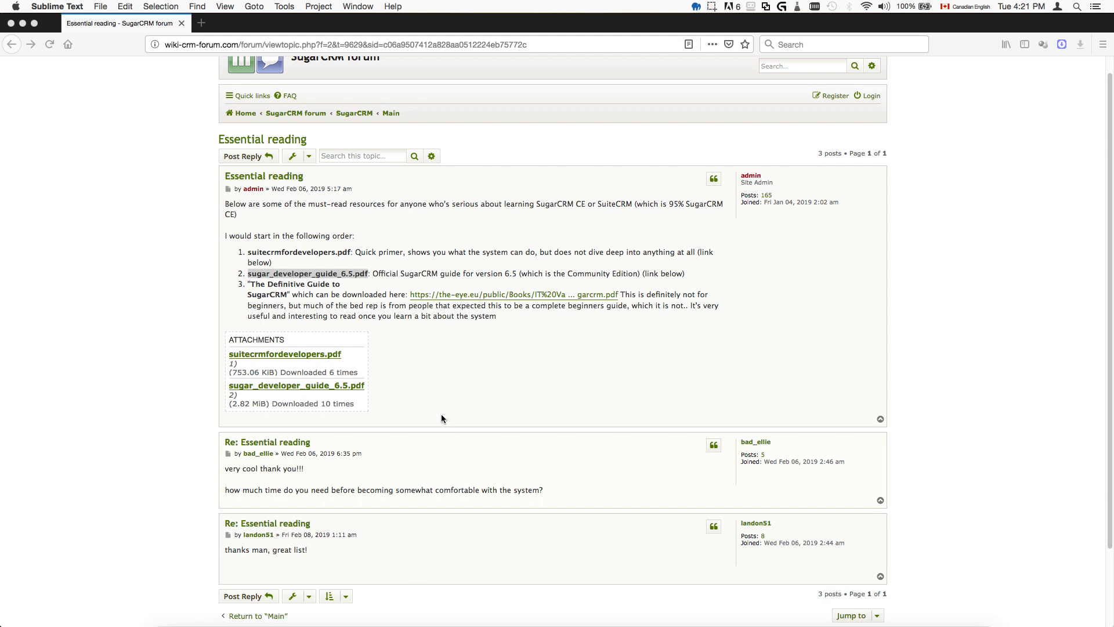
pyautogui.press('super+Tab')
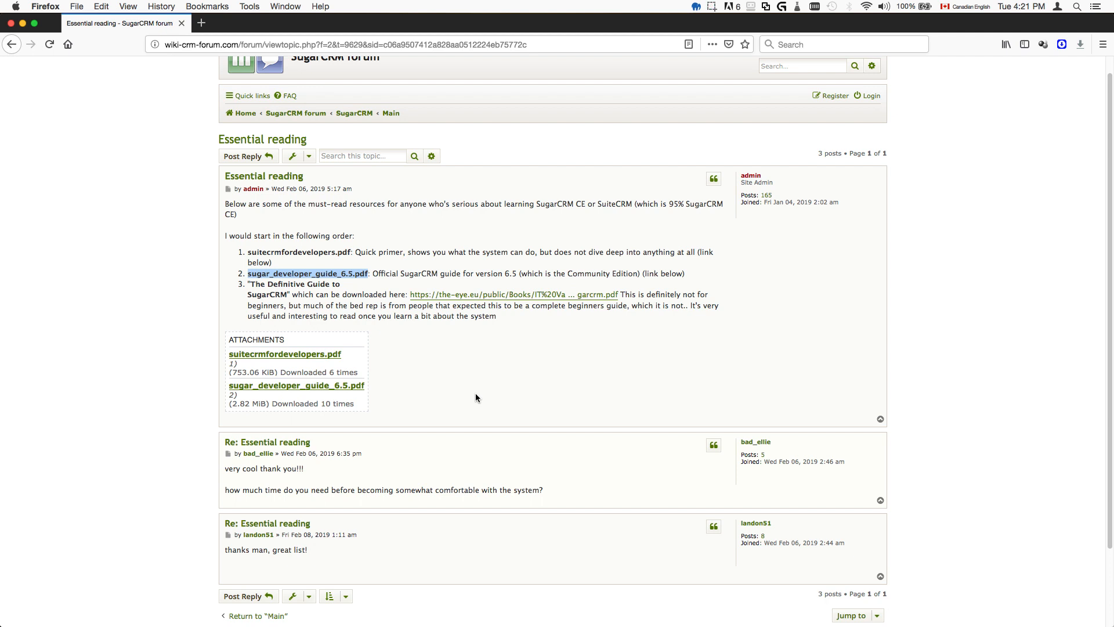
# Clear the selection and highlight item 3, 'The Definitive Guide to SugarCRM', with its description
pyautogui.click(384, 408)
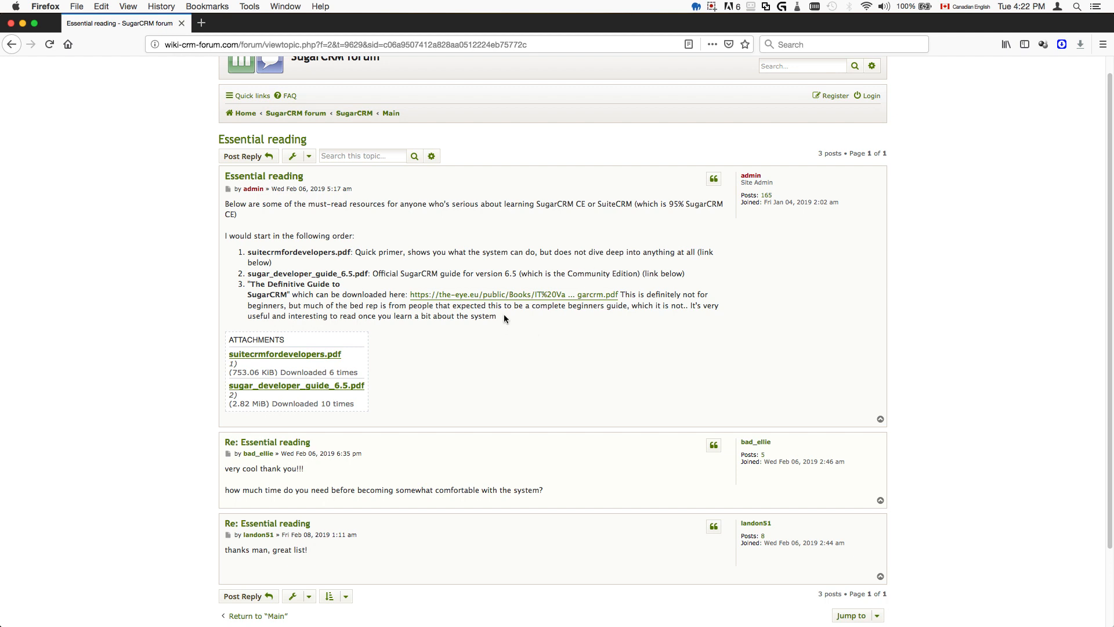
pyautogui.moveTo(498, 315); pyautogui.dragTo(247, 284)
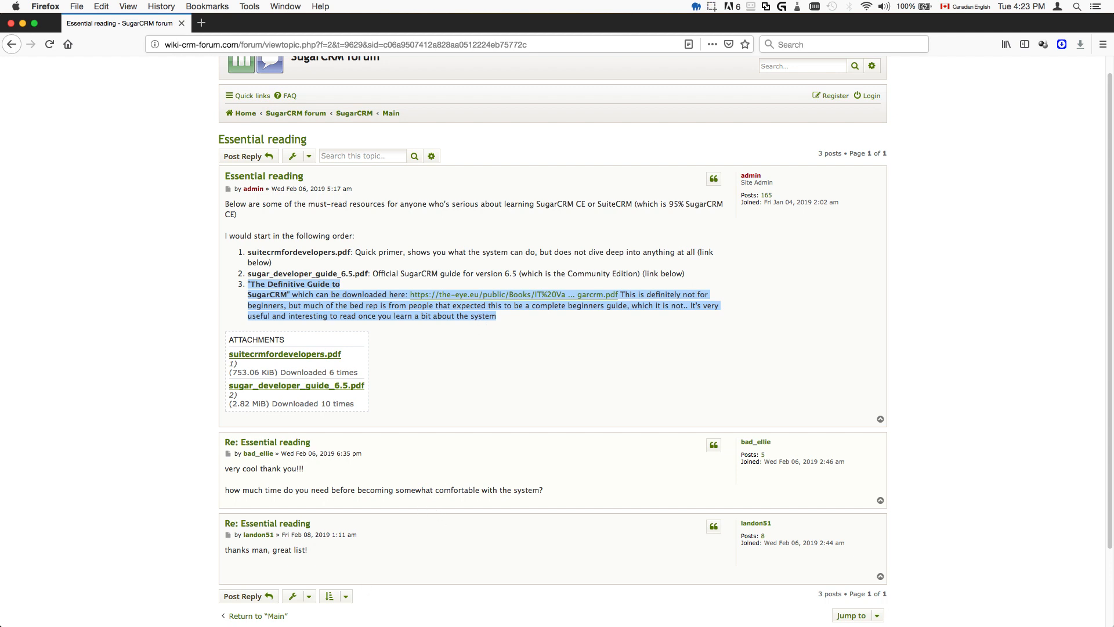
# After a detour to Sublime Text, highlight the whole three-item numbered resource list
pyautogui.press('super+Tab')
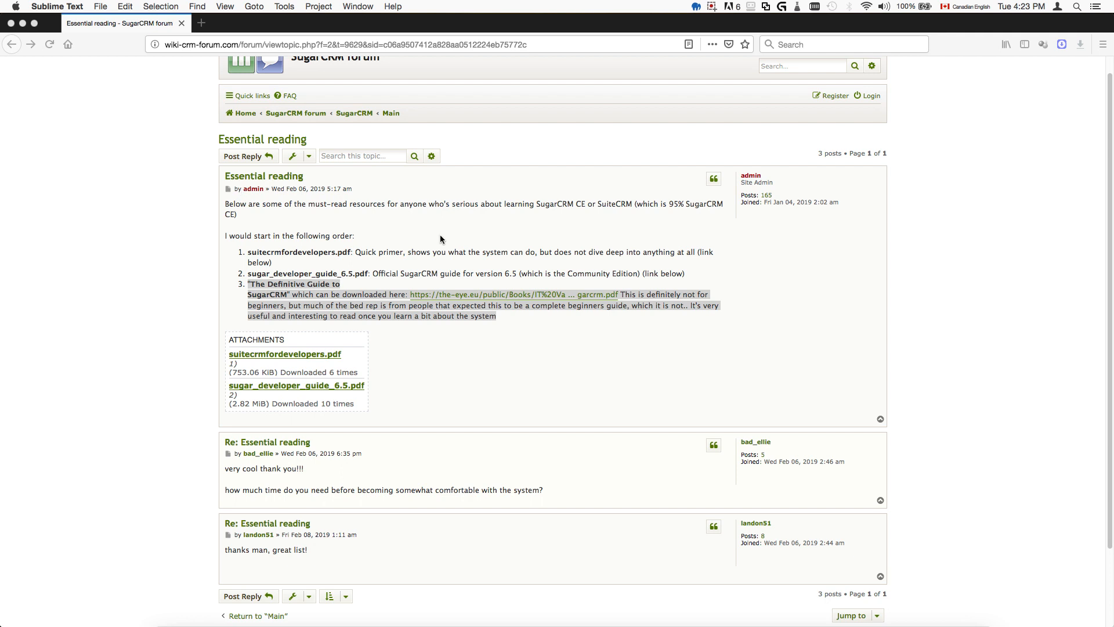
pyautogui.click(474, 287)
pyautogui.moveTo(496, 316)
pyautogui.mouseDown()
pyautogui.moveTo(350, 306)
pyautogui.moveTo(245, 257)
pyautogui.mouseUp()
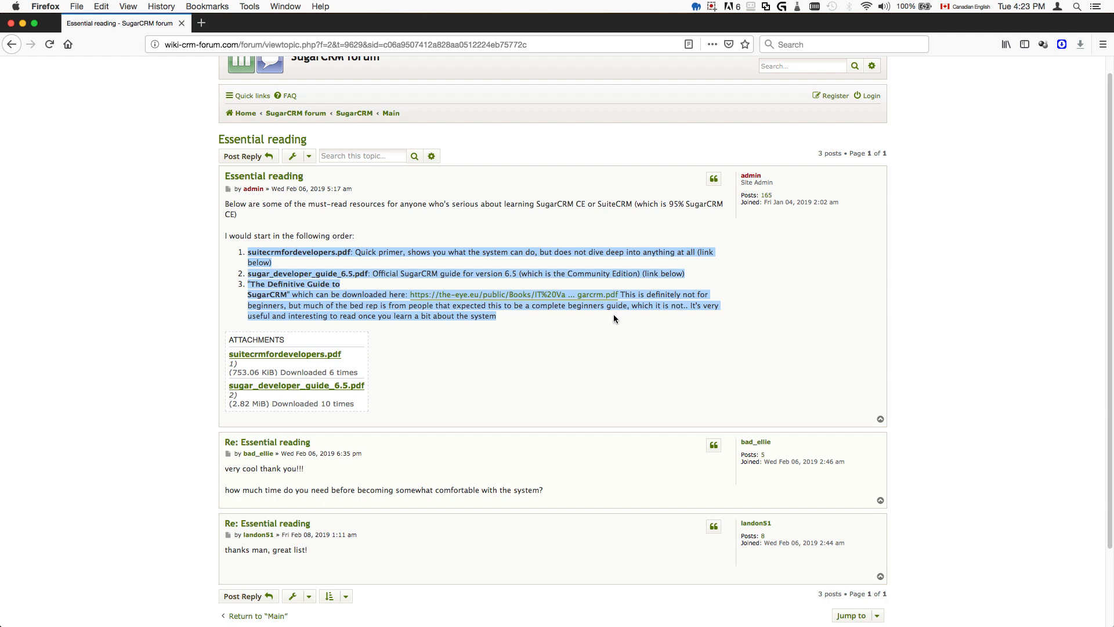
pyautogui.click(503, 315)
pyautogui.moveTo(497, 316)
pyautogui.mouseDown()
pyautogui.moveTo(336, 305)
pyautogui.moveTo(248, 254)
pyautogui.mouseUp()
pyautogui.press('super+Tab')
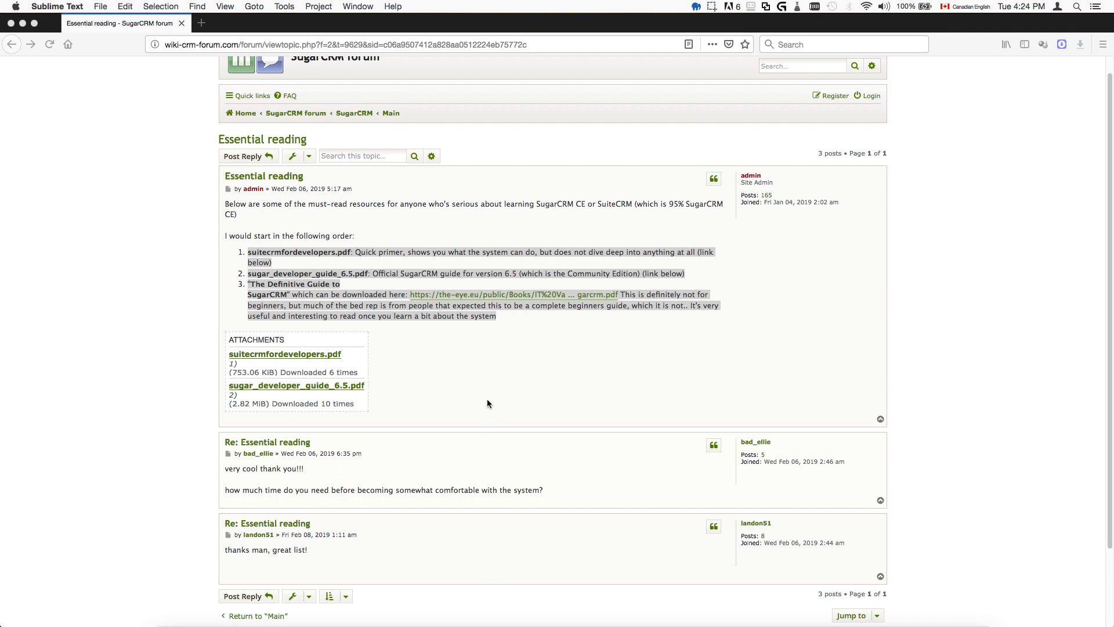
pyautogui.press('super+Tab')
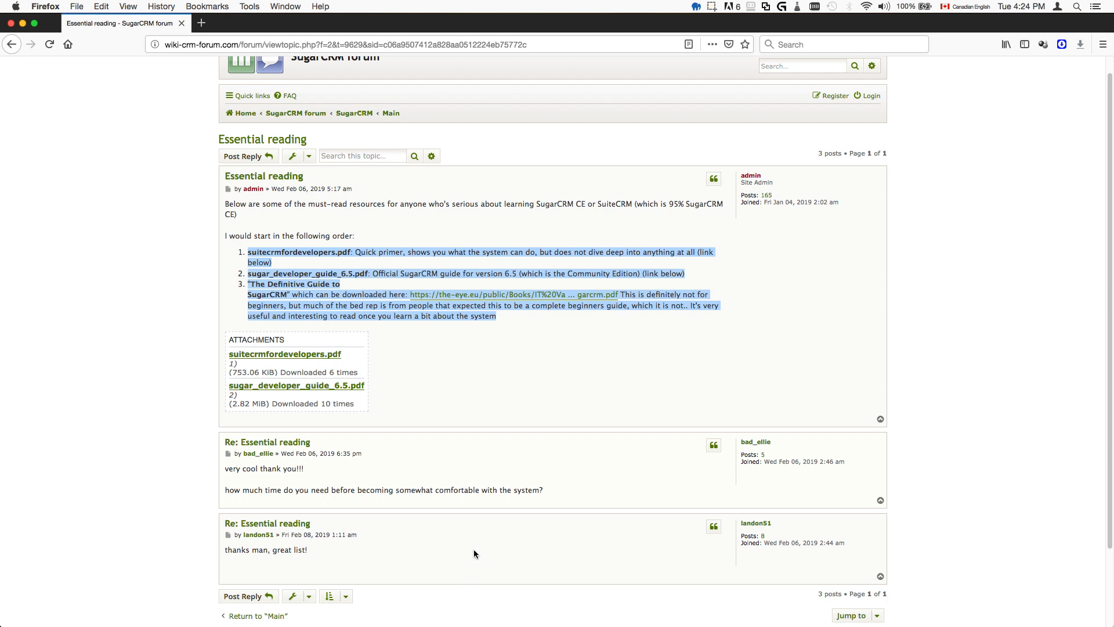
pyautogui.click(512, 388)
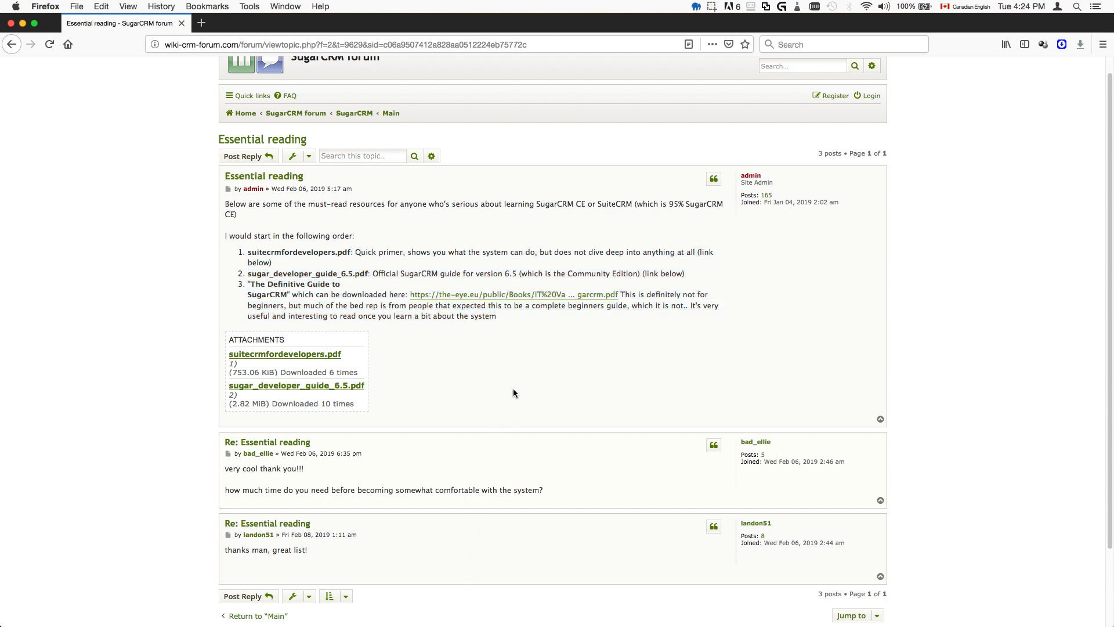
pyautogui.moveTo(515, 315); pyautogui.dragTo(247, 252)
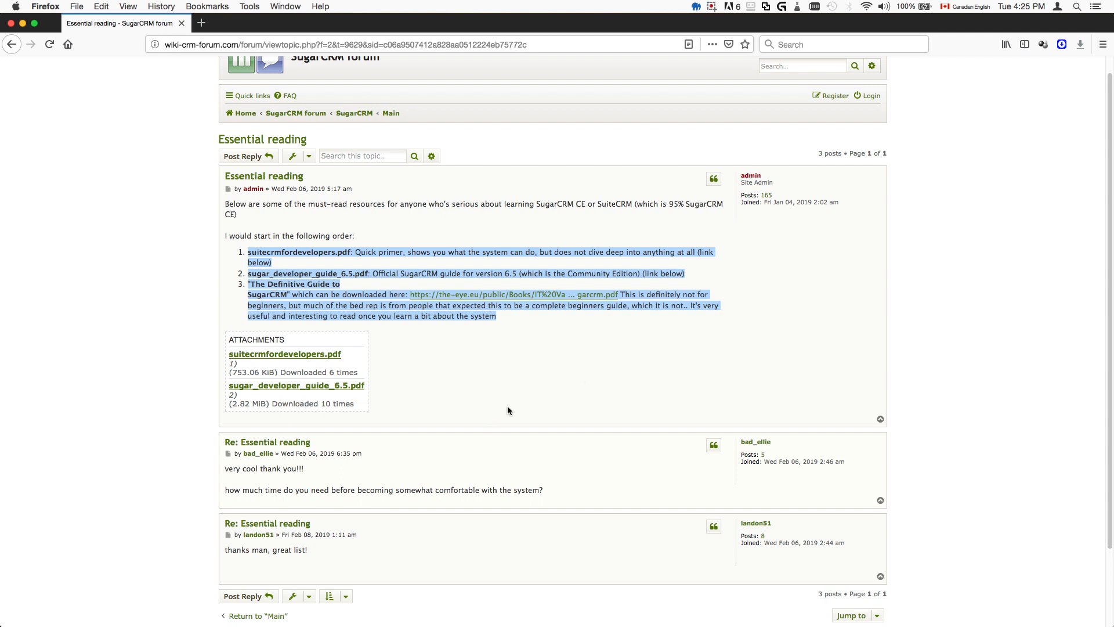
pyautogui.click(565, 388)
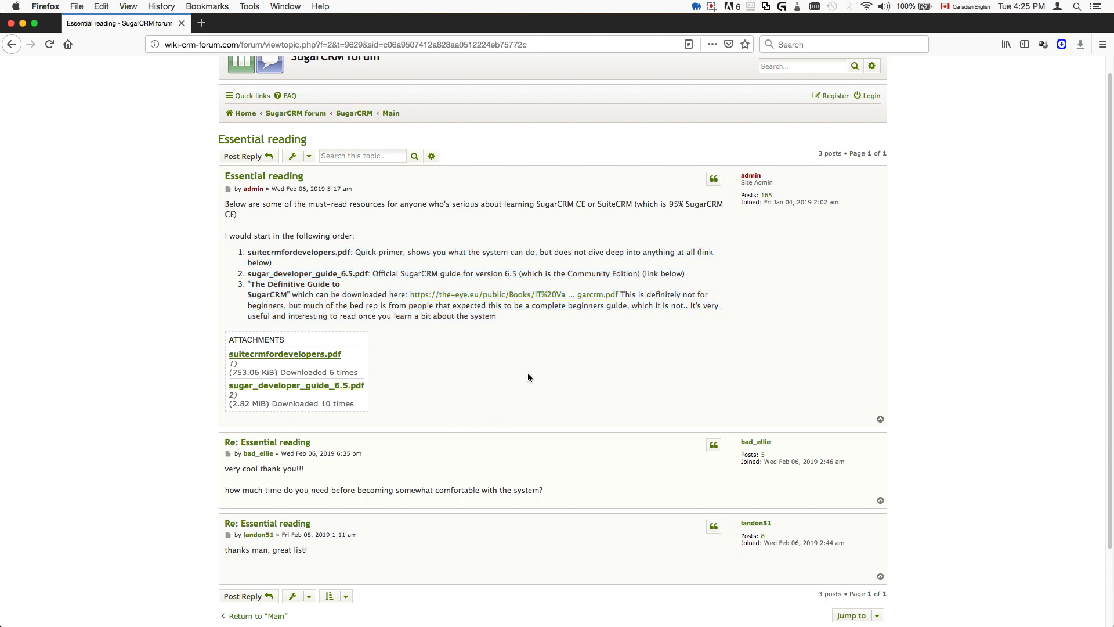
pyautogui.moveTo(497, 316); pyautogui.dragTo(240, 255)
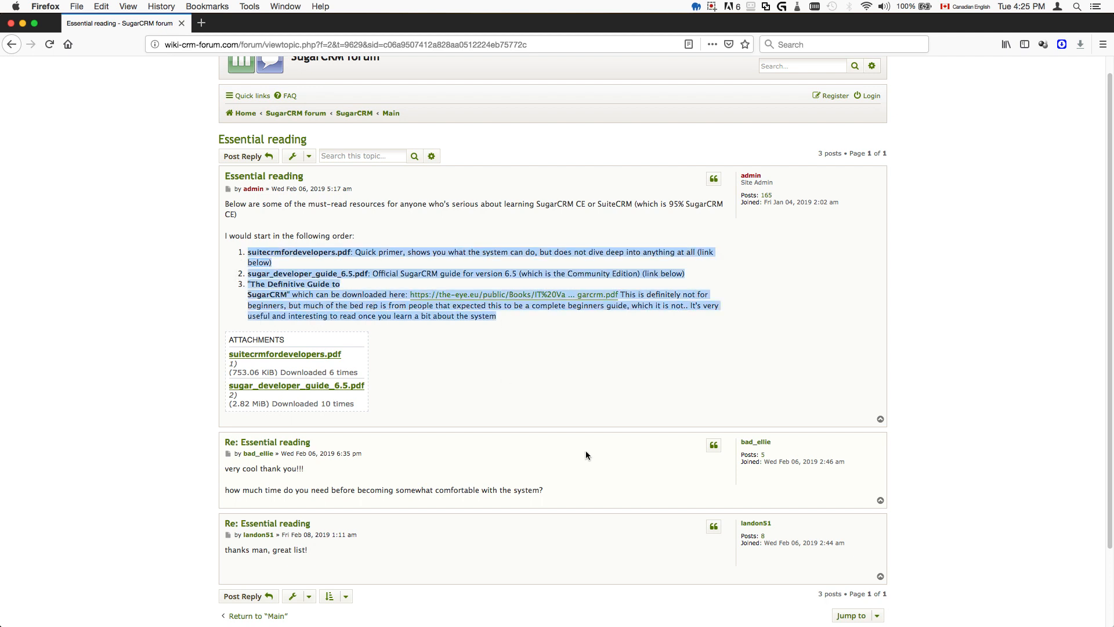
pyautogui.click(435, 373)
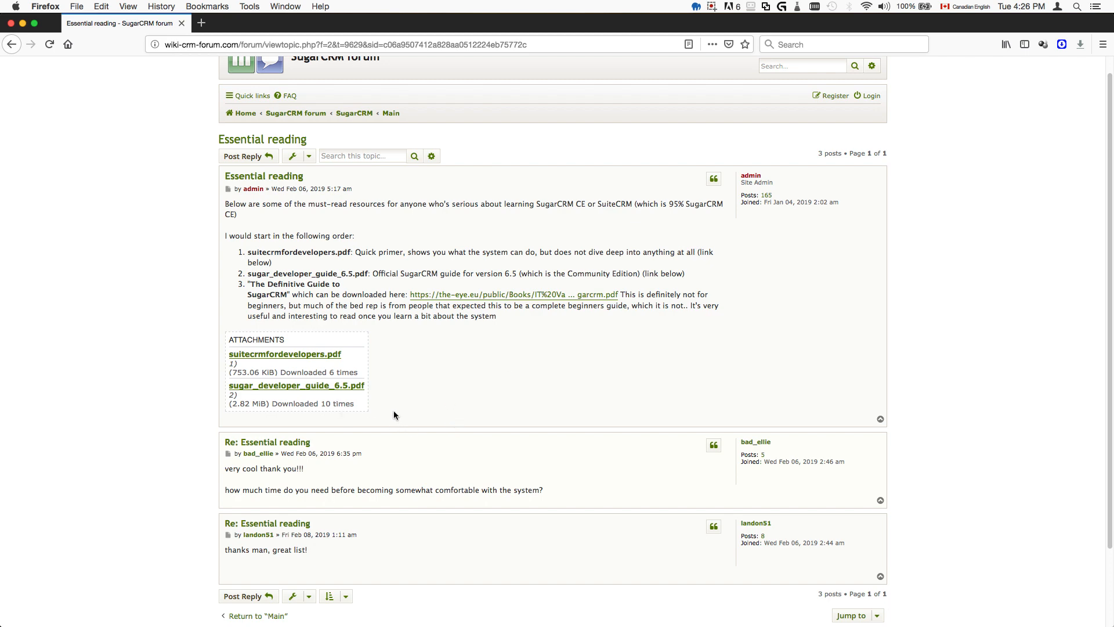
# Switch to Chrome showing the Lincoln axe-sharpening quote image, then on to Sublime Text
pyautogui.press('super+Tab')
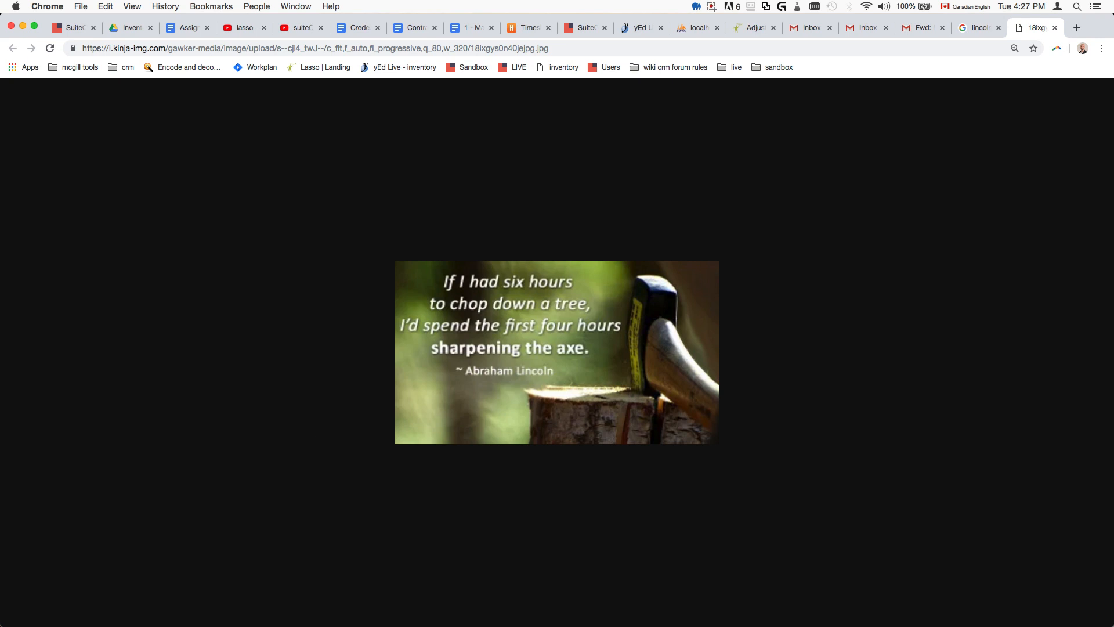
pyautogui.press('super+Tab')
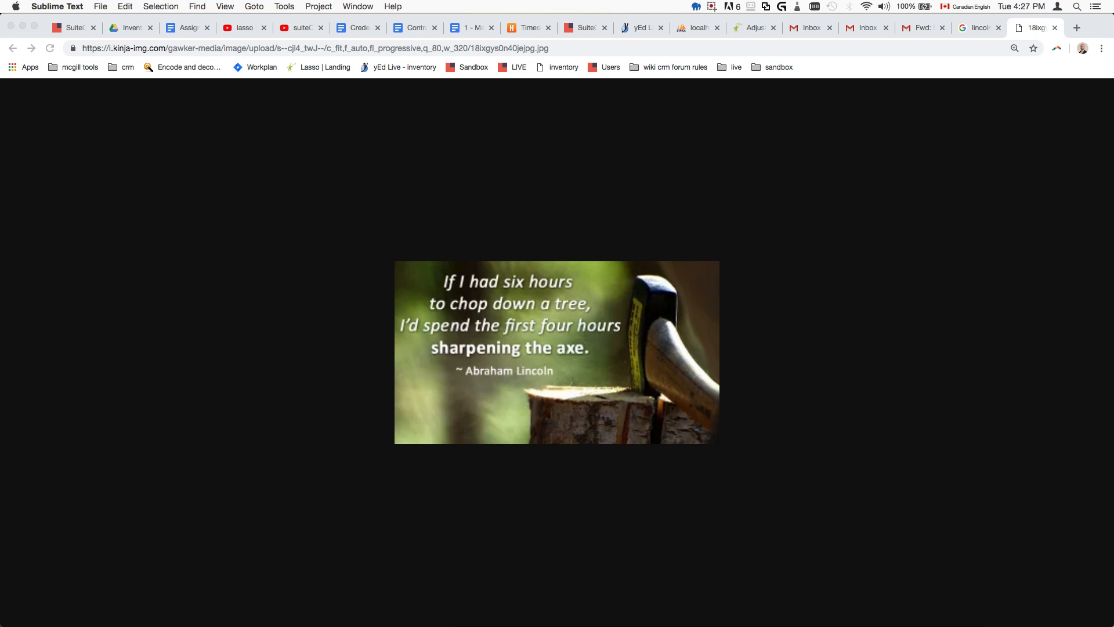